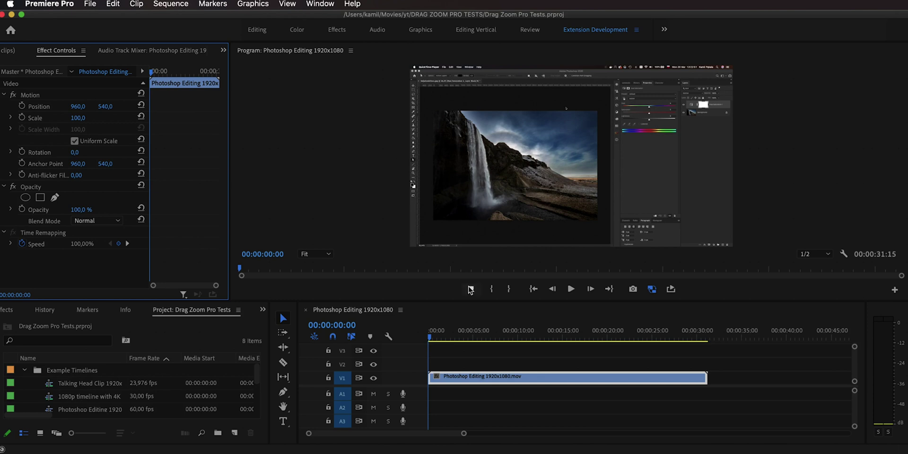
Scrub the Photoshop Editing timeline to 00:00:13:20 and open the Drag Zoom Pro extension
drag(440, 337, 596, 323)
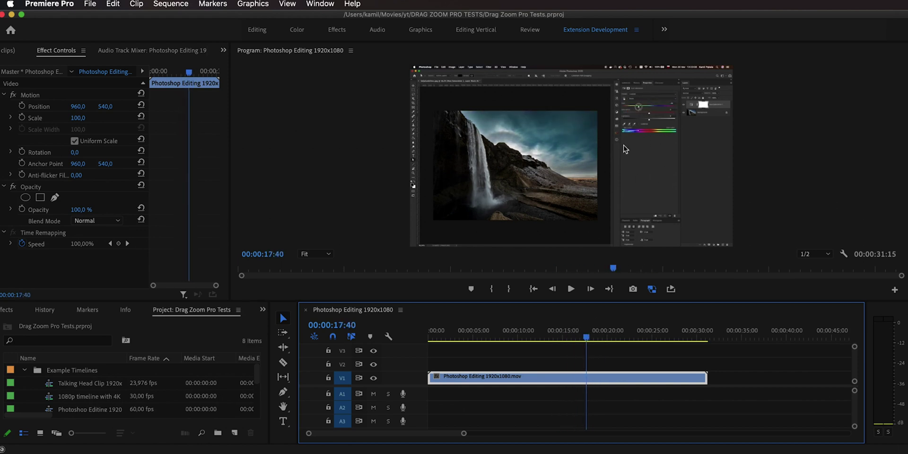
drag(581, 342, 548, 340)
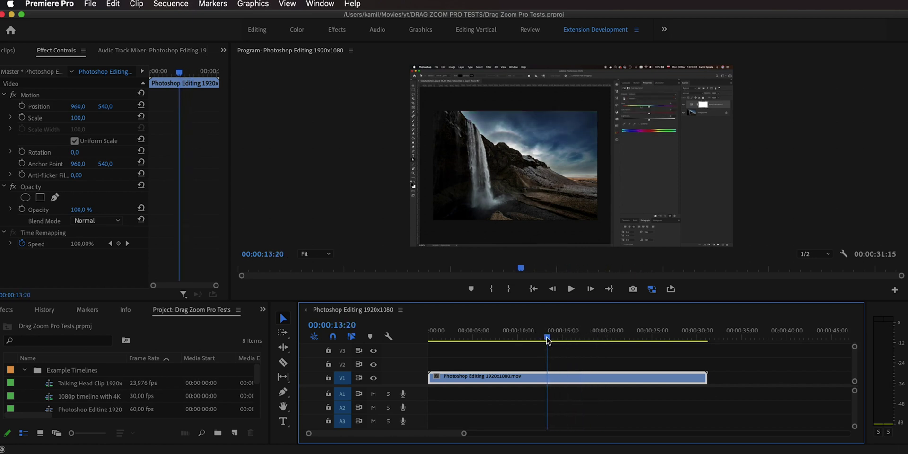
click(327, 5)
mouse_move(356, 42)
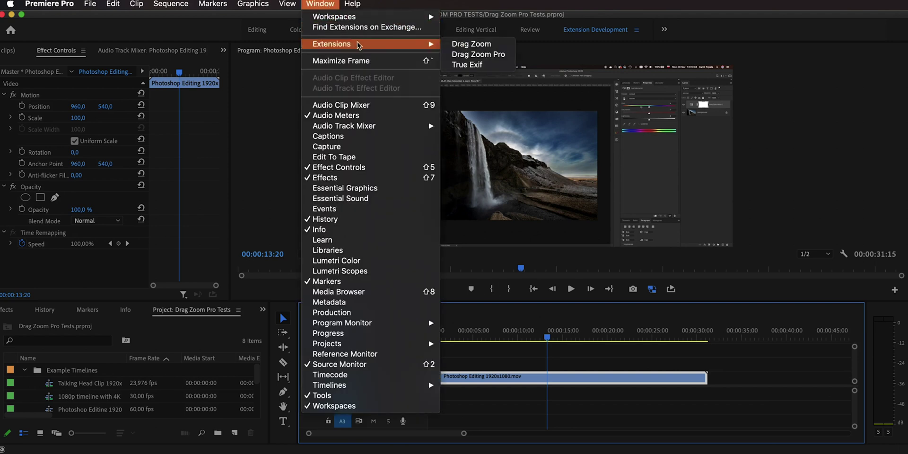
click(477, 55)
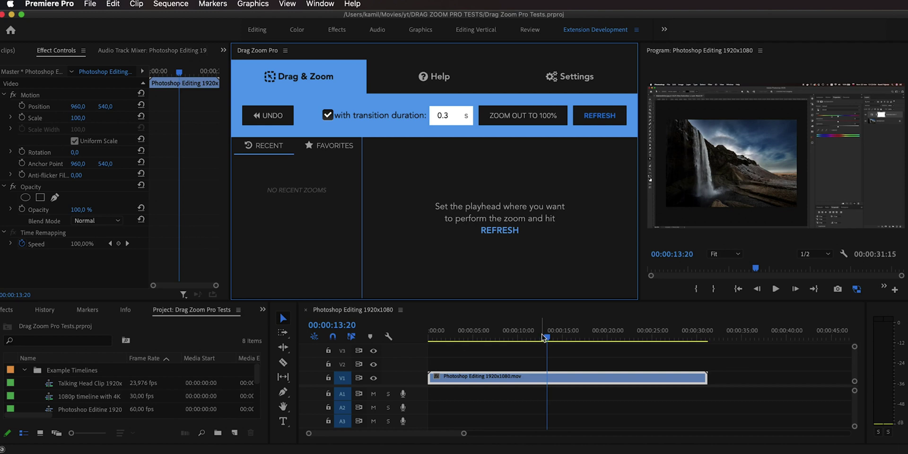
Move the playhead to 00:00:15:43 and load that frame into the Drag Zoom Pro preview
drag(548, 340, 570, 341)
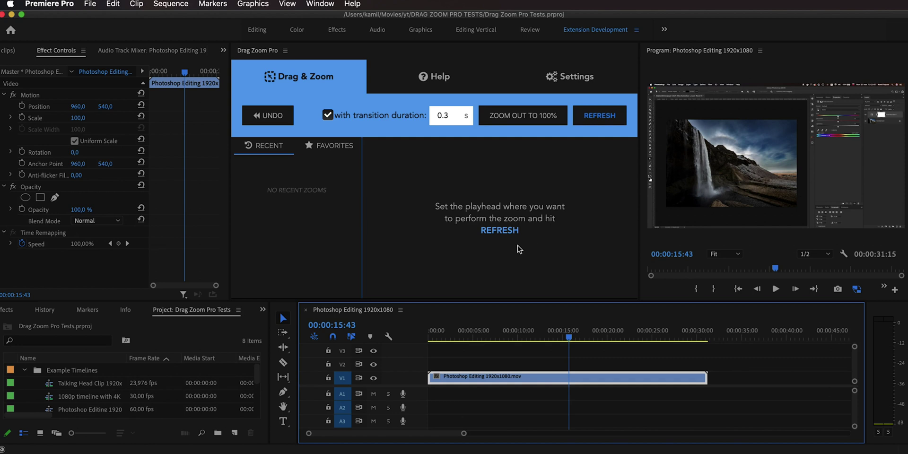
click(513, 232)
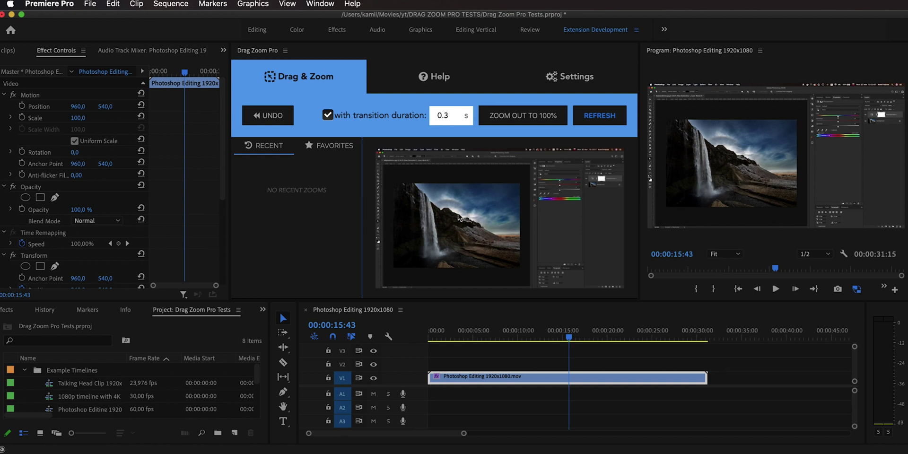
drag(431, 183, 526, 226)
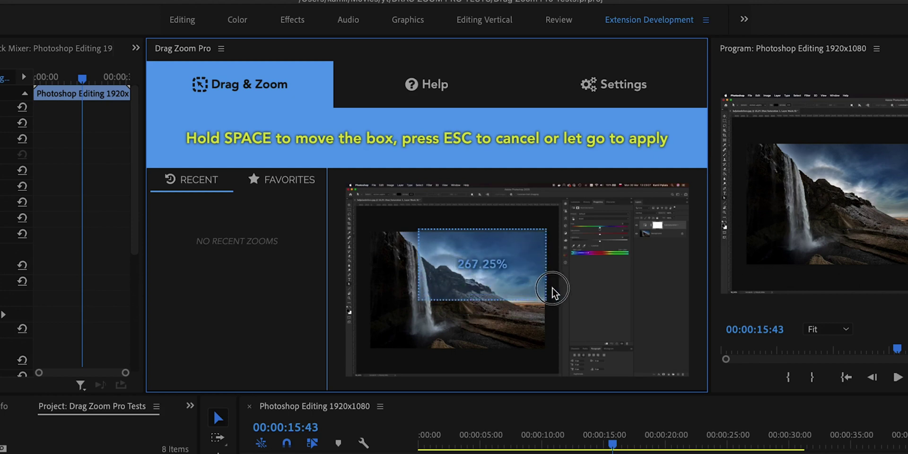
mouse_move(552, 290)
mouse_down()
mouse_move(562, 286)
mouse_move(521, 278)
mouse_move(544, 290)
mouse_move(535, 299)
mouse_move(563, 289)
mouse_move(532, 308)
mouse_move(586, 286)
mouse_move(612, 312)
mouse_move(603, 312)
mouse_move(616, 313)
mouse_up()
key(space)
key(Escape)
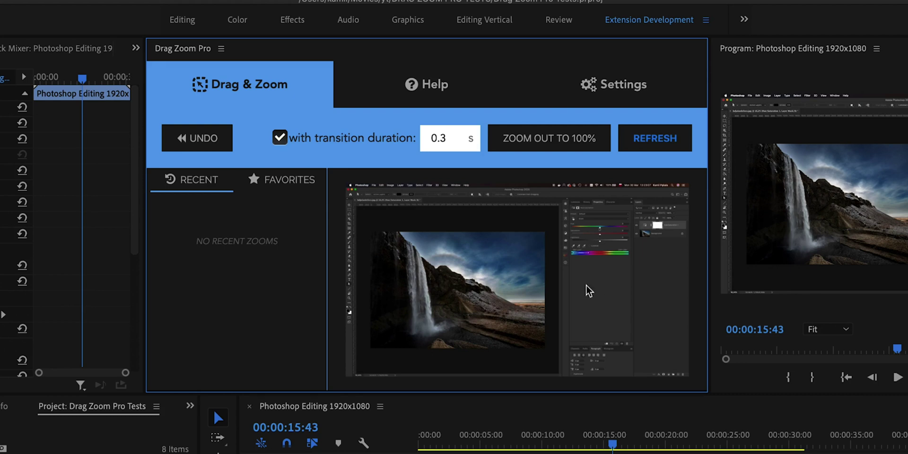
Apply a zoom of about 223% framing the Properties and Layers panels of the recorded Photoshop window, with a 0.3 s transition
drag(488, 212, 673, 277)
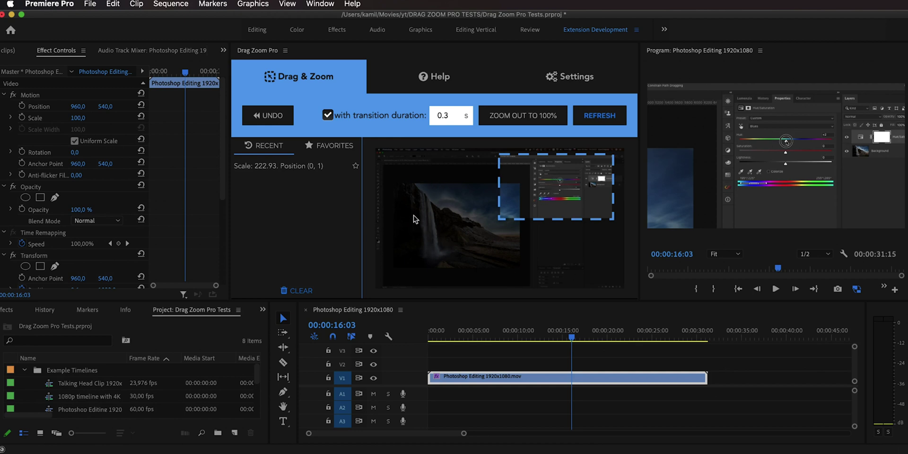
drag(402, 205, 537, 232)
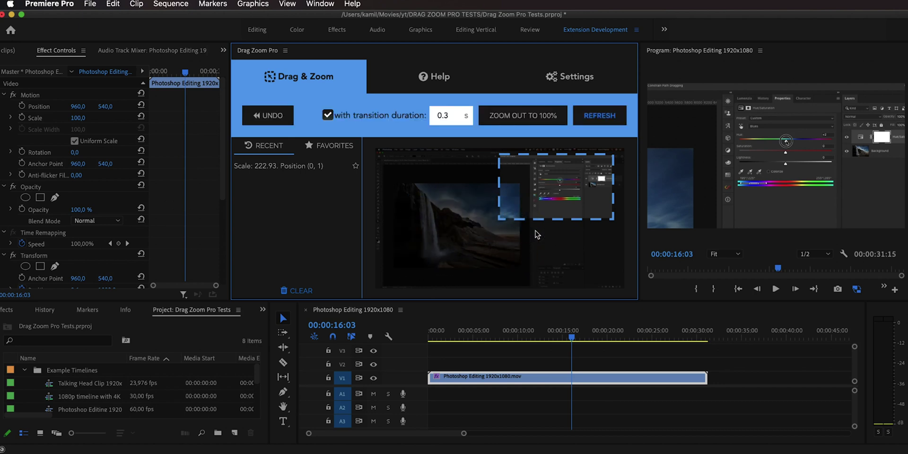
Play back the zoom-in and examine the Transform keyframes of the clip in Effect Controls
drag(572, 337, 550, 341)
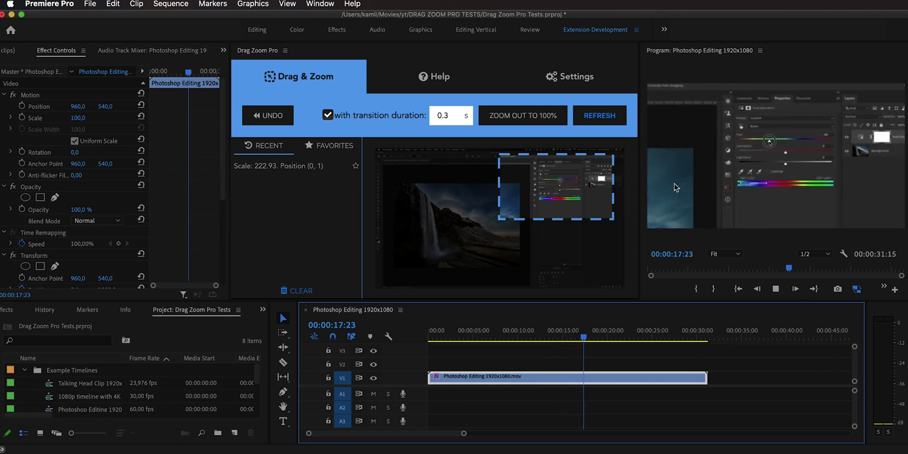
key(space)
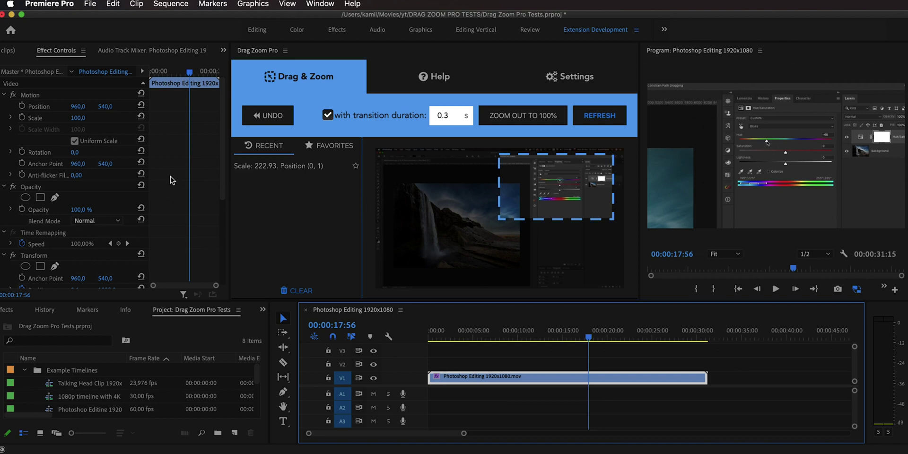
scroll(177, 160, down, 5)
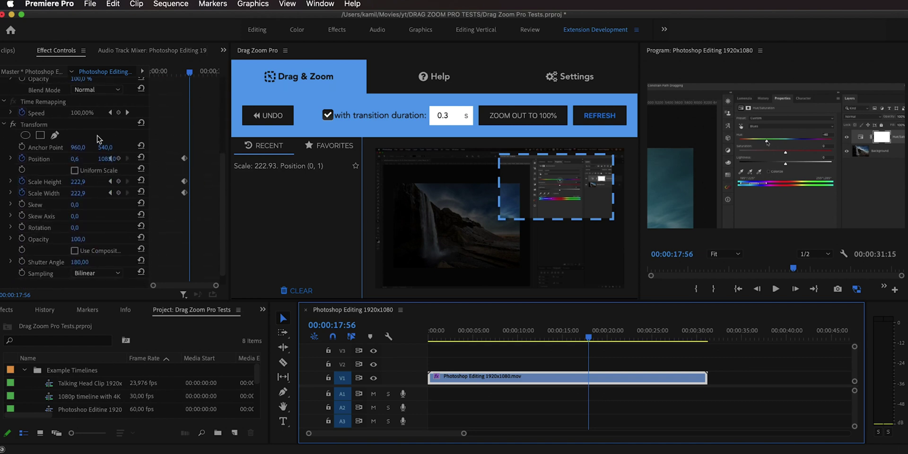
scroll(183, 165, up, 4)
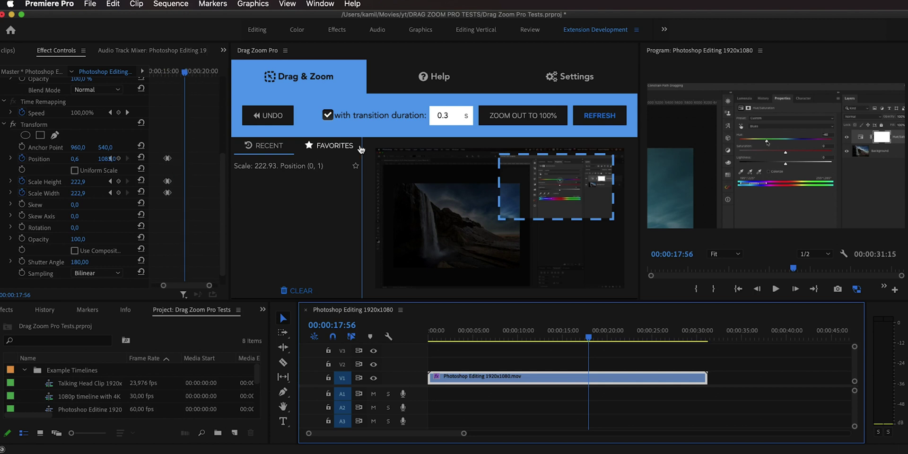
Set the transition duration to 2 s and zoom out to 100% from the refreshed frame at 00:00:21:44
double_click(453, 115)
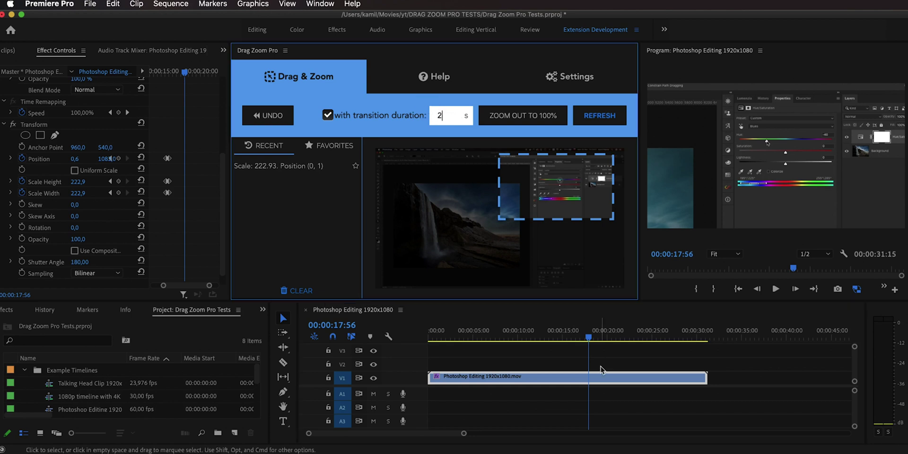
drag(589, 337, 623, 339)
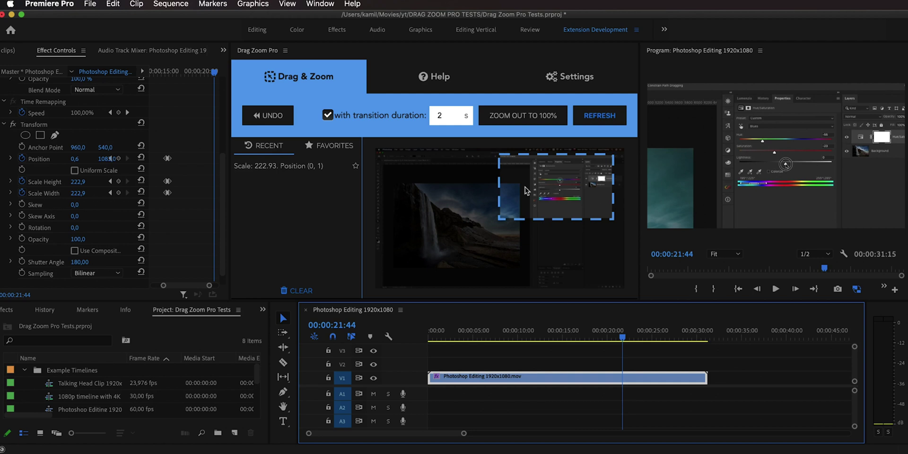
click(603, 123)
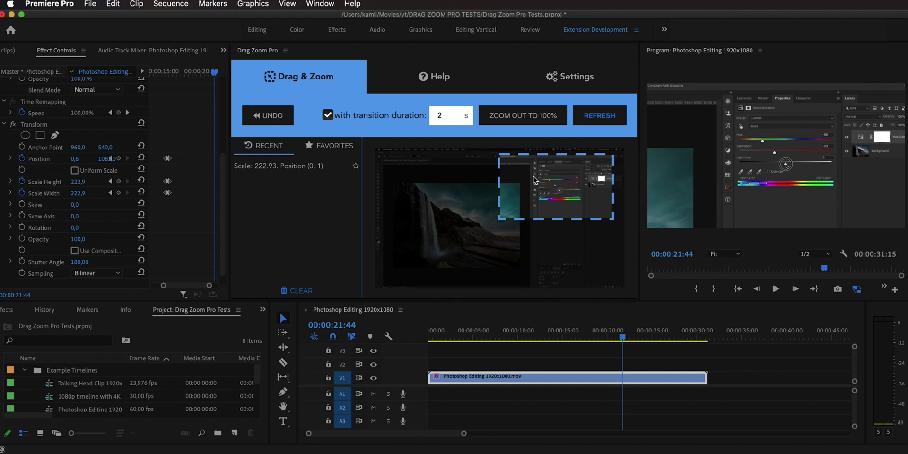
click(533, 118)
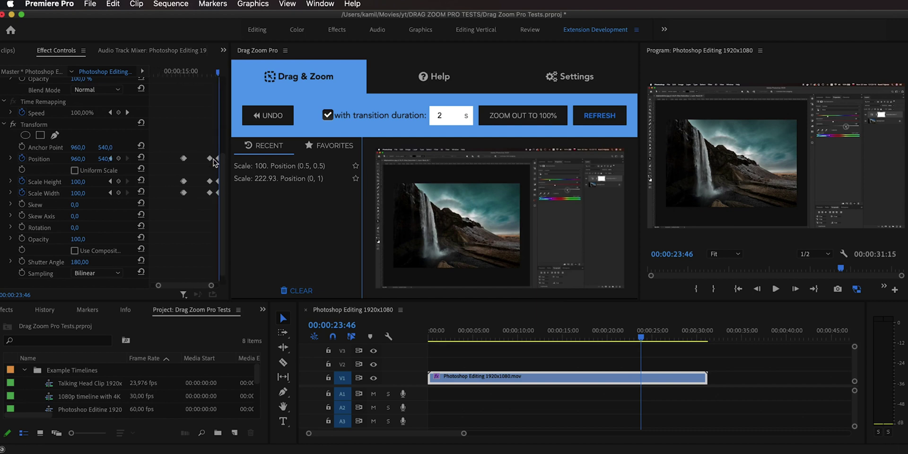
Play back the section with the 2-second zoom-out transition to check its motion
click(642, 337)
key(space)
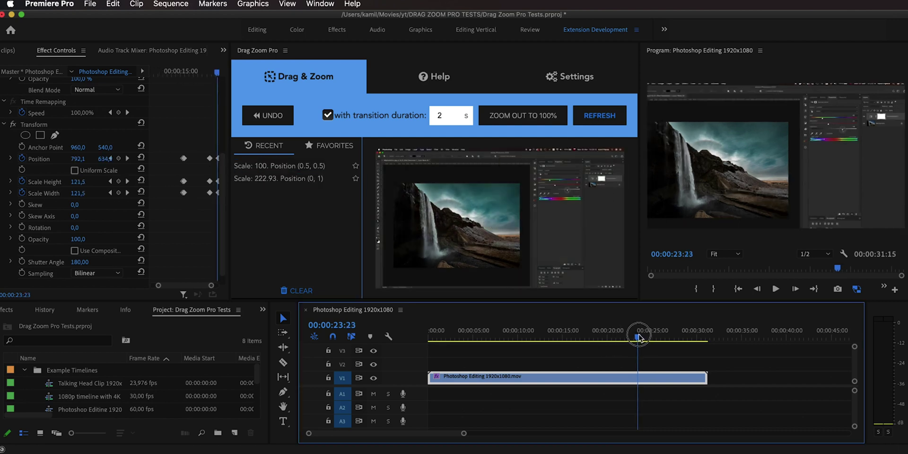
click(618, 335)
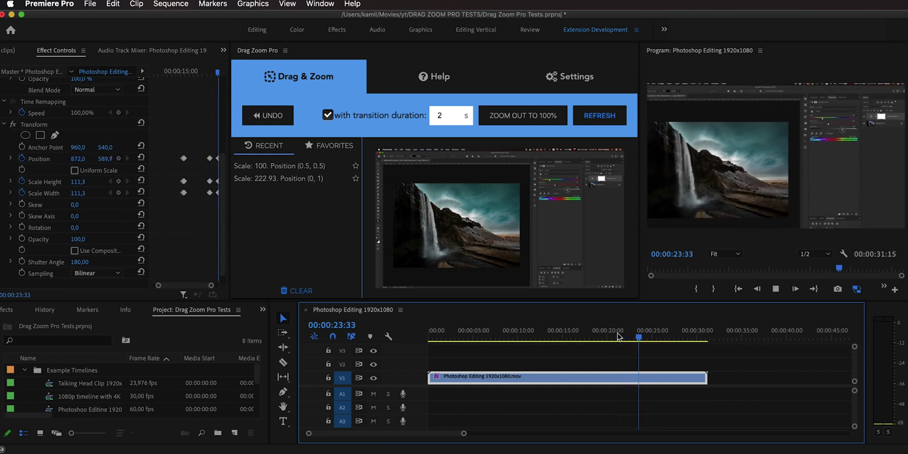
key(space)
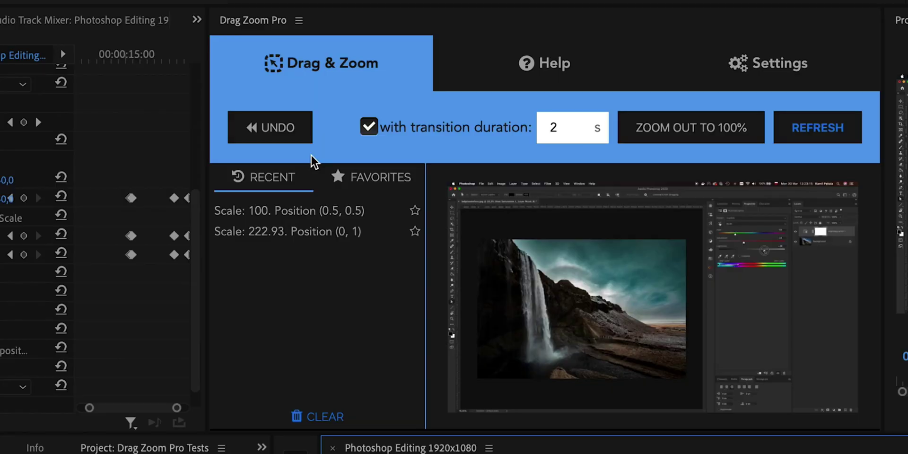
Undo the last zoom-out and reapply the zoom out to 100% from 00:00:21:44
click(273, 133)
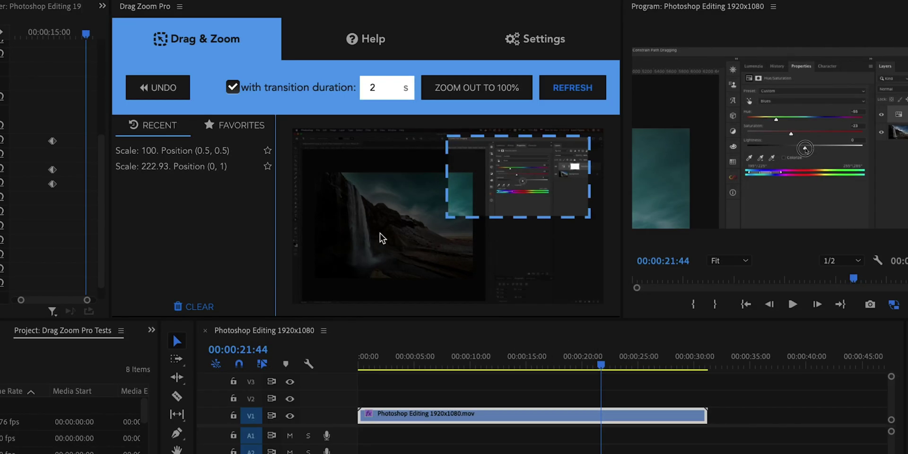
click(455, 93)
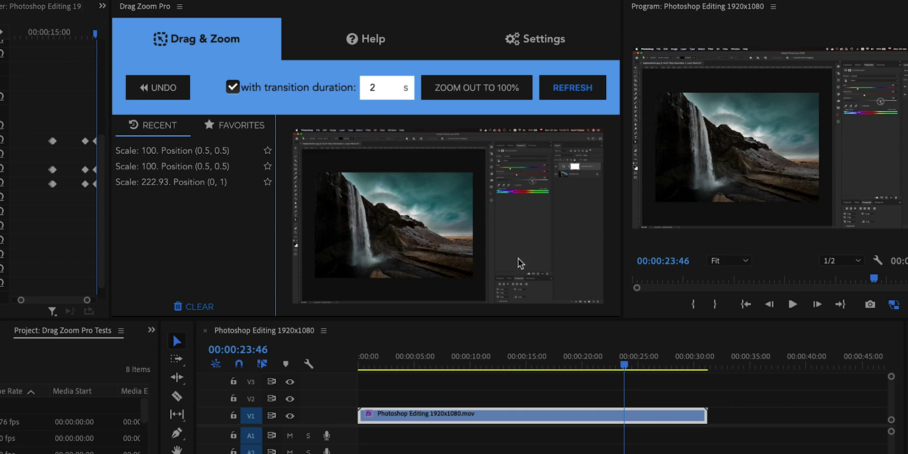
Move the playhead to 00:00:24:36 and apply the recent zoom with scale 222.93 and position (0, 1)
drag(624, 364, 635, 367)
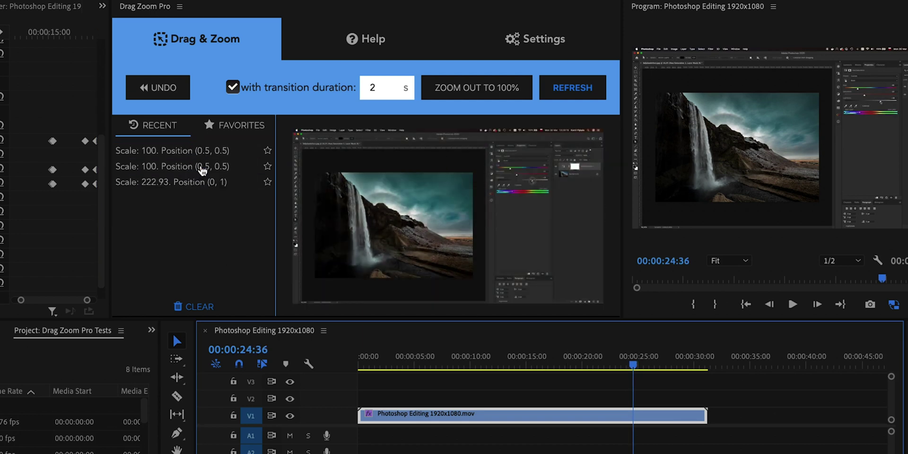
click(201, 183)
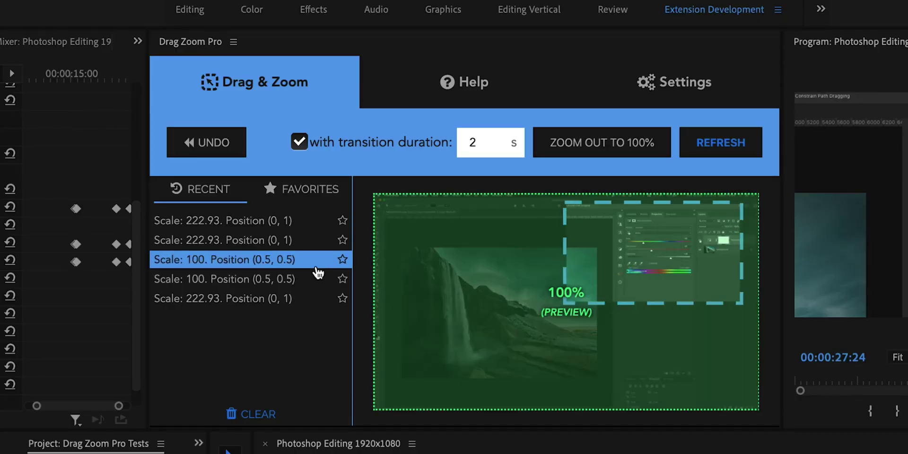
Save the second recent zoom, scale 222.93 at position (0, 1), as a favorite named "Test 1"
click(343, 241)
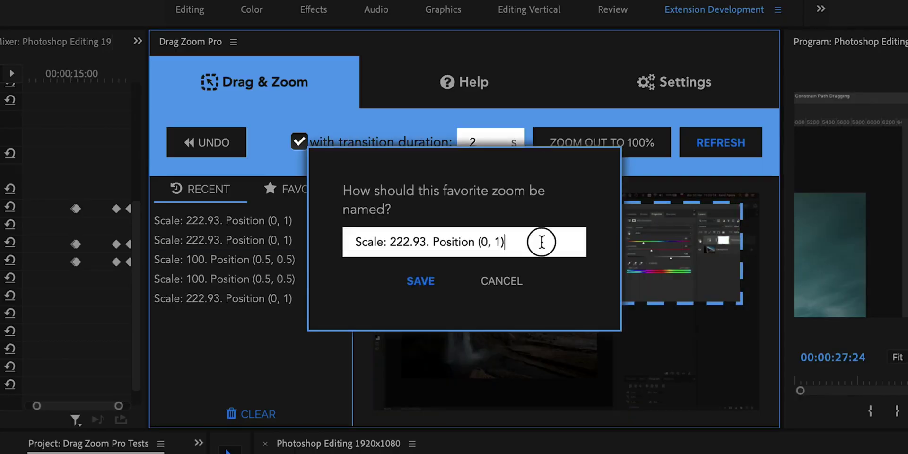
text(Test 1)
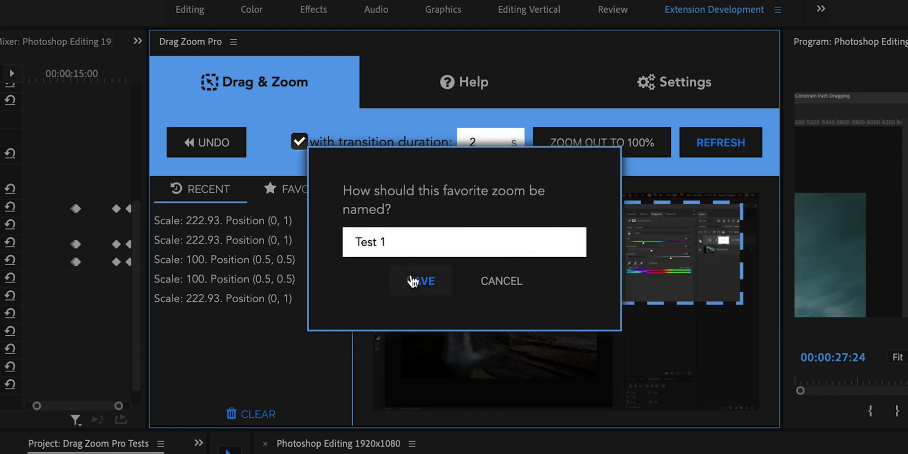
click(419, 281)
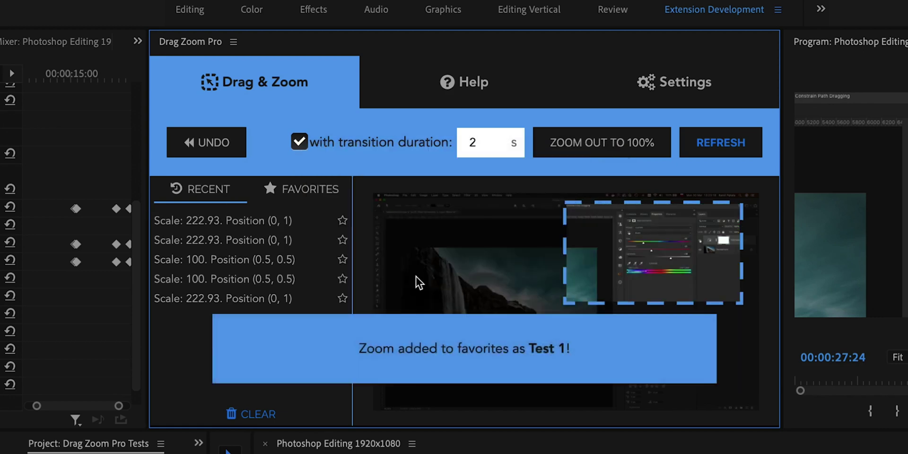
Preview the favorite zooms "110% top middle" and "Test 1", and a recent 100% zoom
click(323, 195)
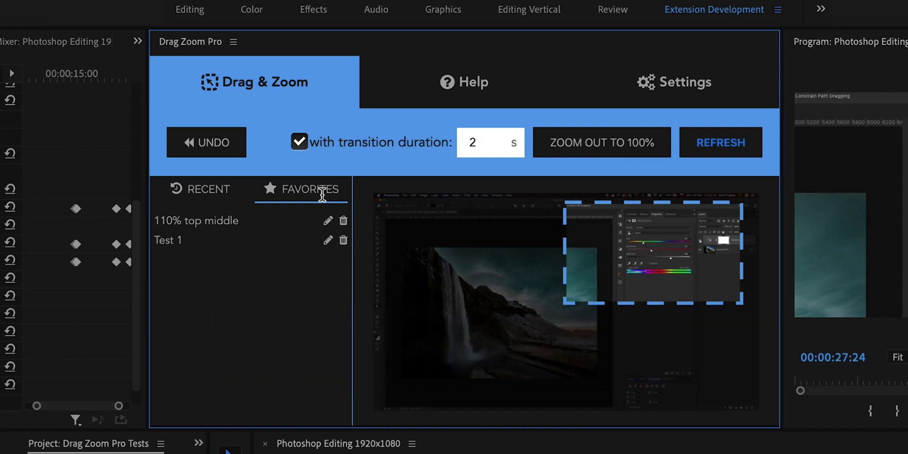
mouse_move(254, 227)
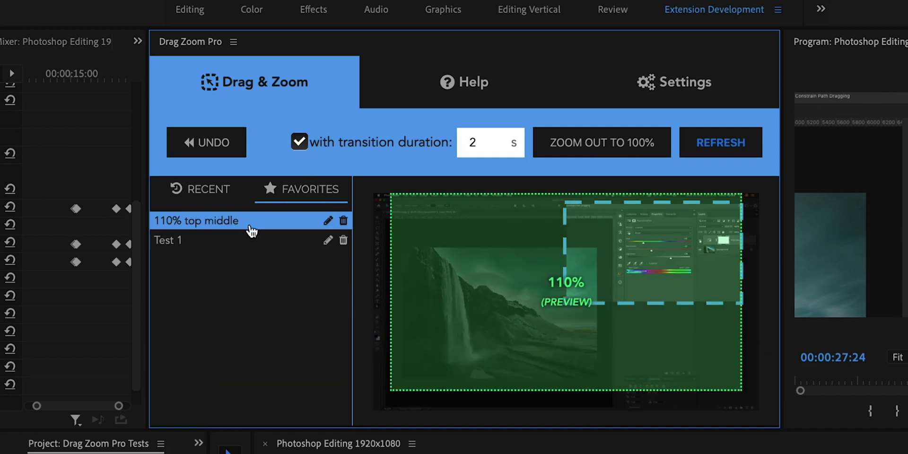
mouse_move(187, 250)
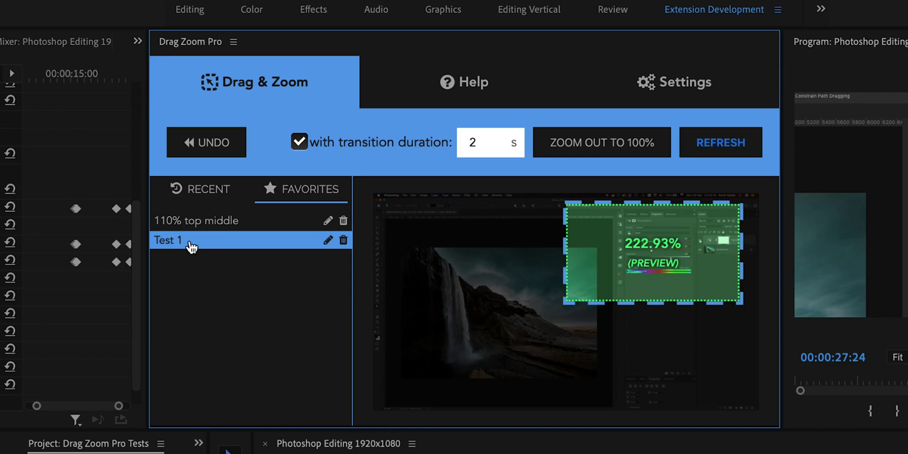
click(219, 189)
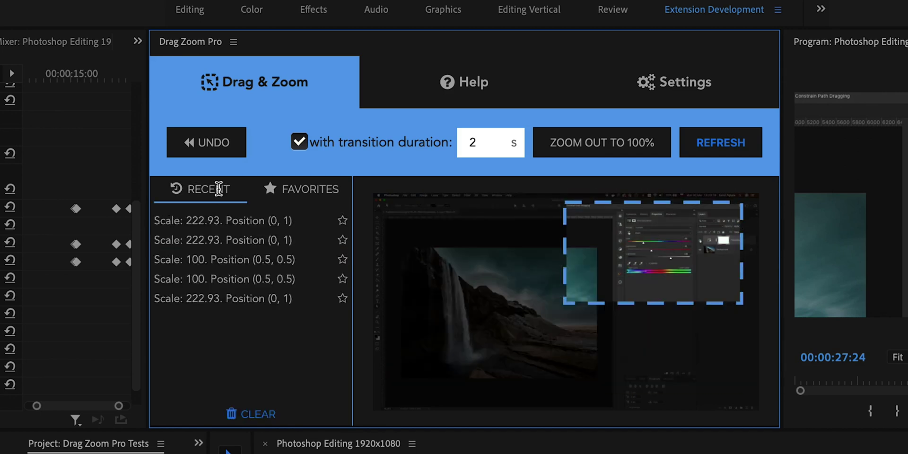
mouse_move(258, 264)
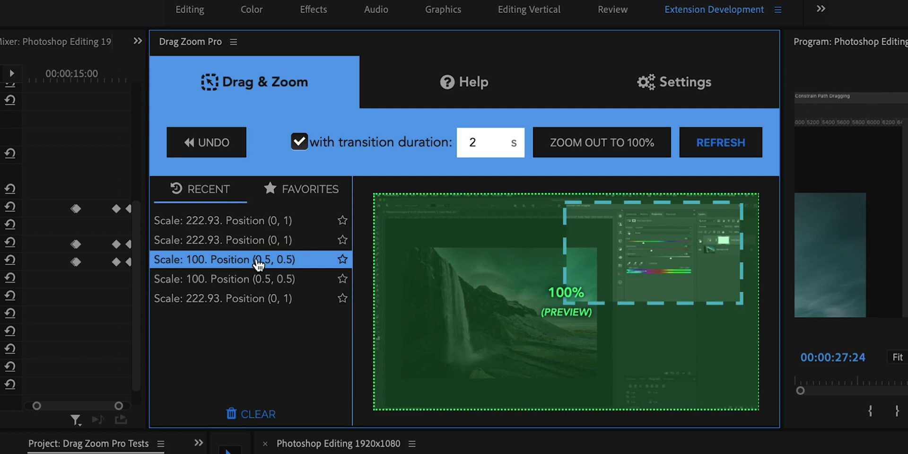
Rename the favorite zoom "Test 1" to "Test 2", and delete it from the favorites
click(284, 188)
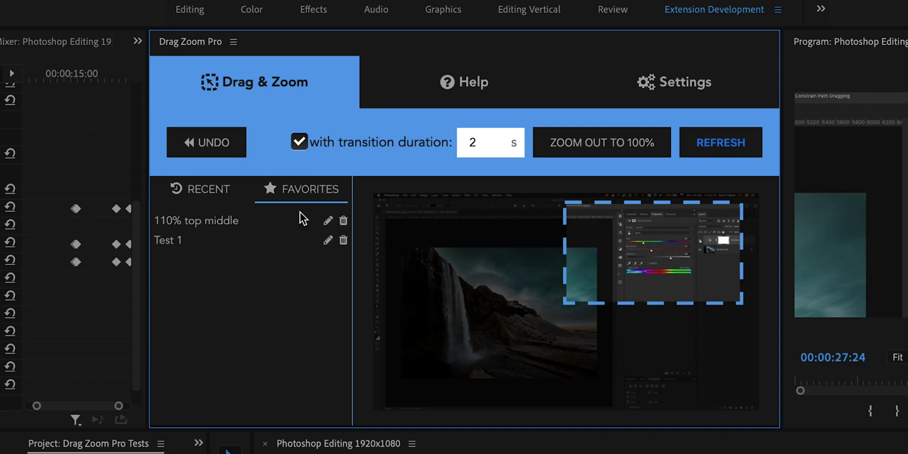
click(328, 240)
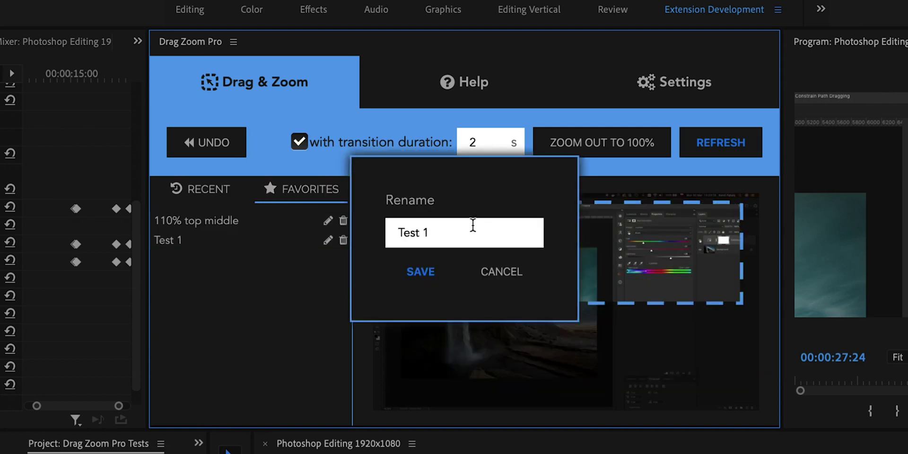
click(419, 271)
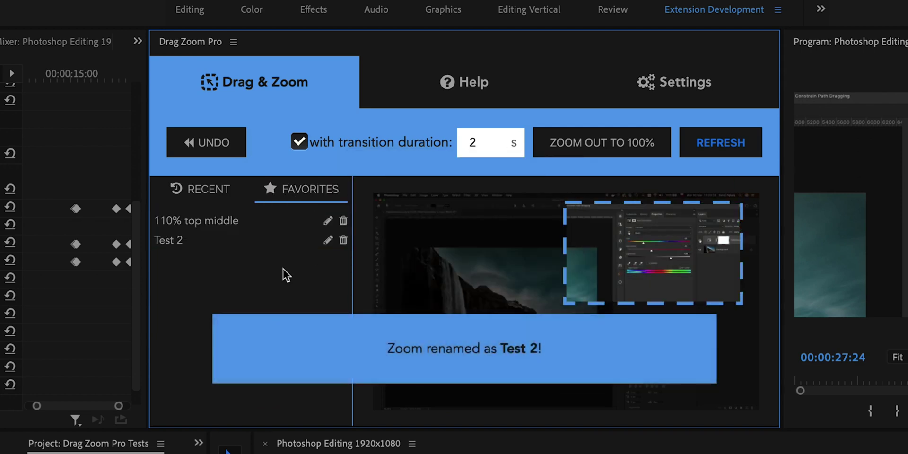
click(344, 240)
click(422, 261)
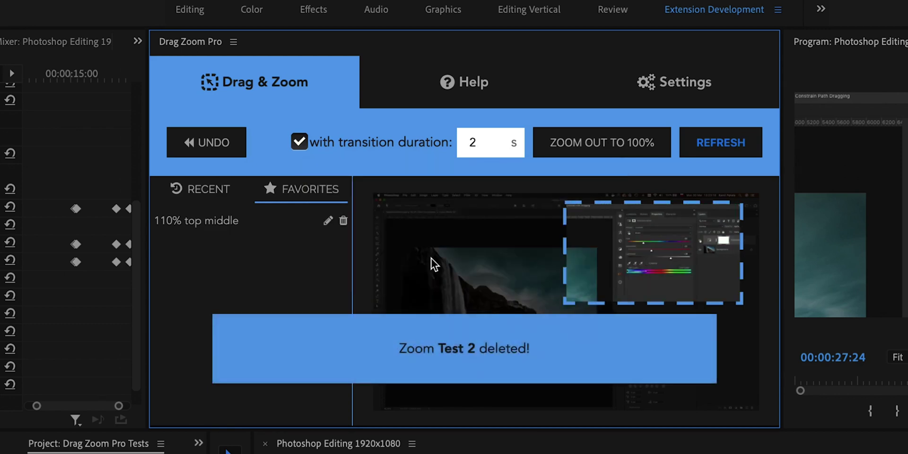
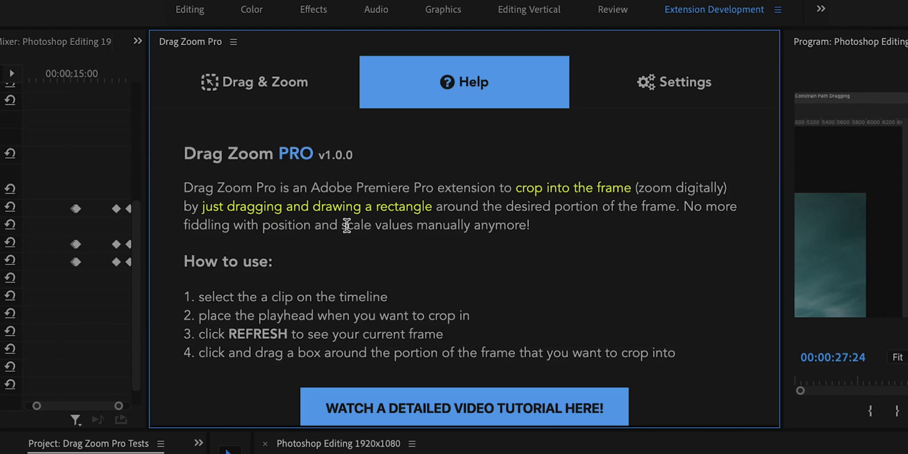
Read through the extension's help page and open its settings
scroll(248, 277, down, 5)
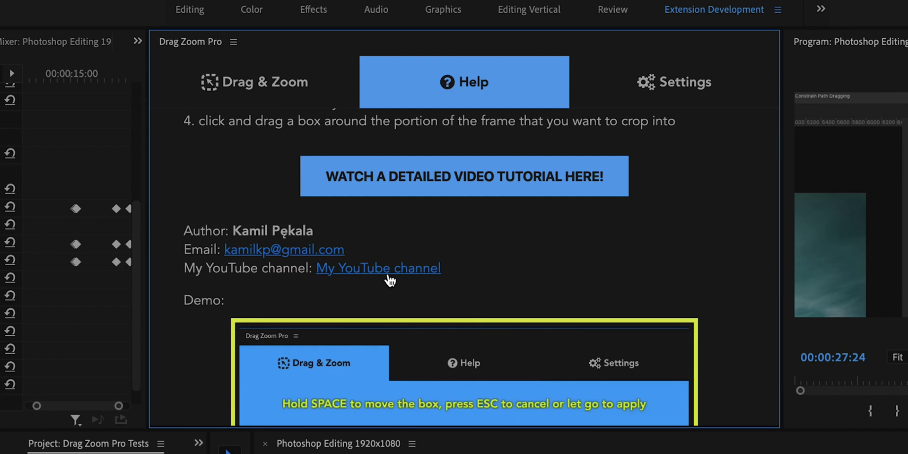
scroll(390, 280, up, 5)
click(671, 88)
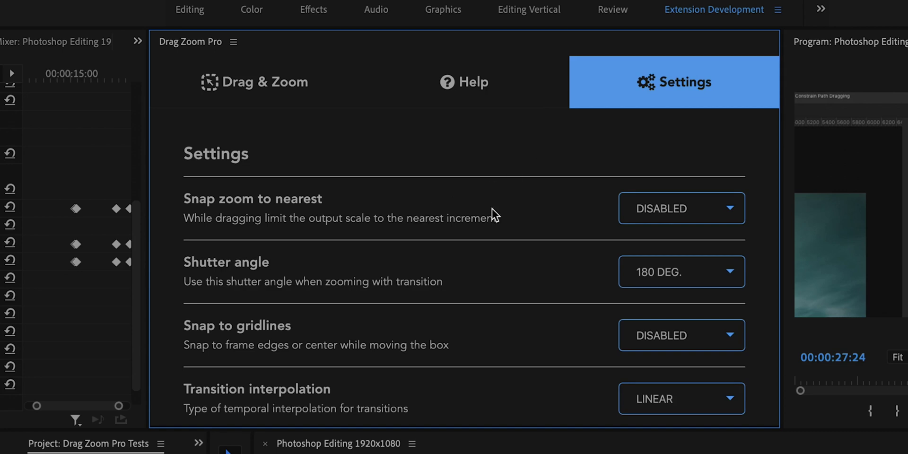
Compare trial zoom boxes drawn with Snap zoom to nearest disabled and set to 1%, cancelling each box
click(308, 89)
drag(448, 232, 606, 331)
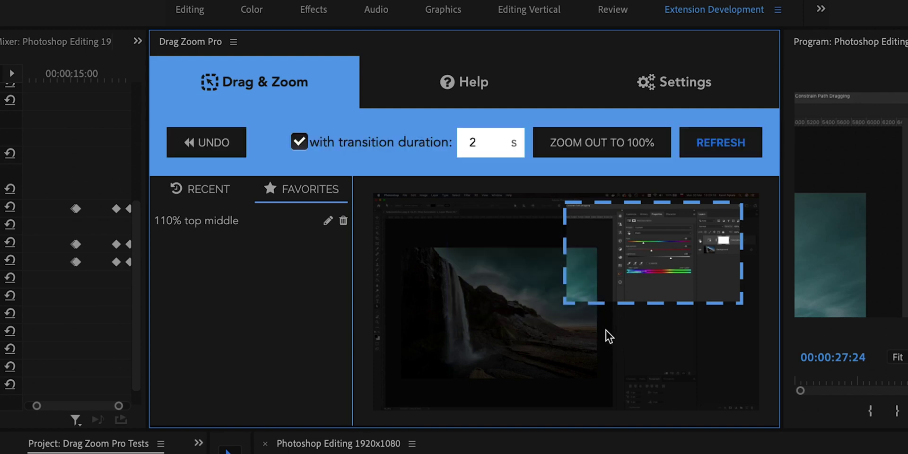
click(700, 92)
click(701, 220)
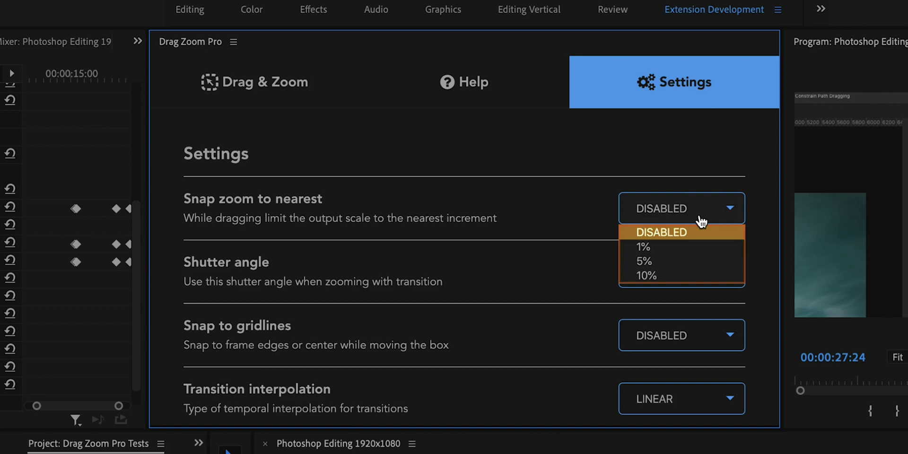
click(664, 244)
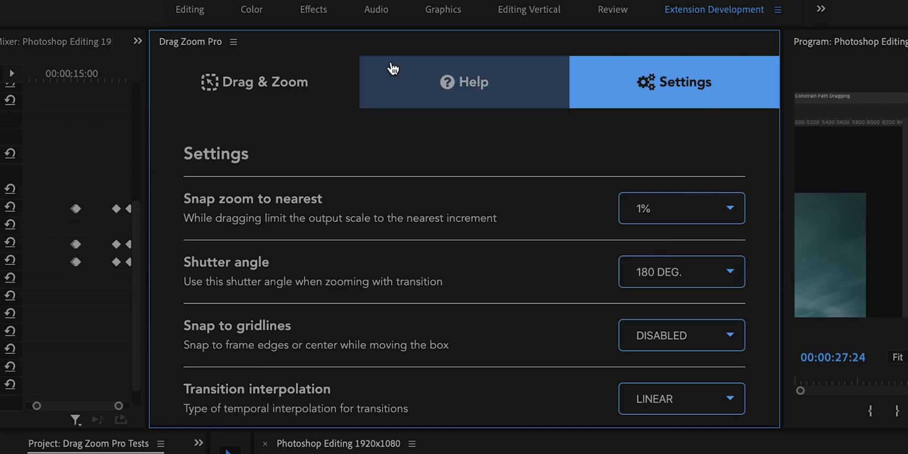
click(301, 82)
drag(454, 222, 635, 325)
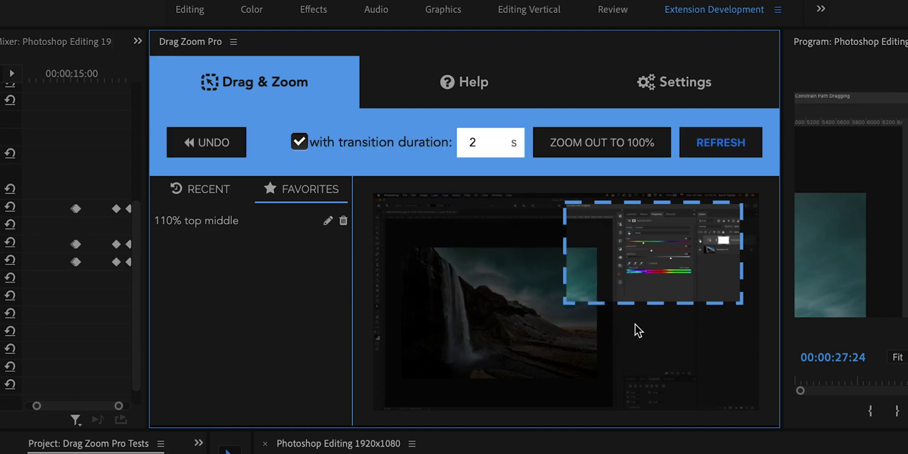
Set Snap zoom to nearest to 10% and draw a trial zoom box on the frame without applying it
click(679, 102)
click(686, 204)
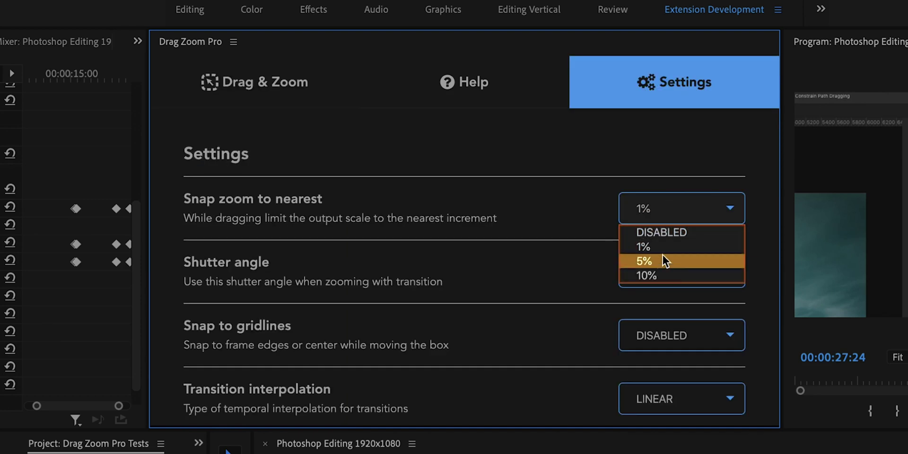
click(651, 276)
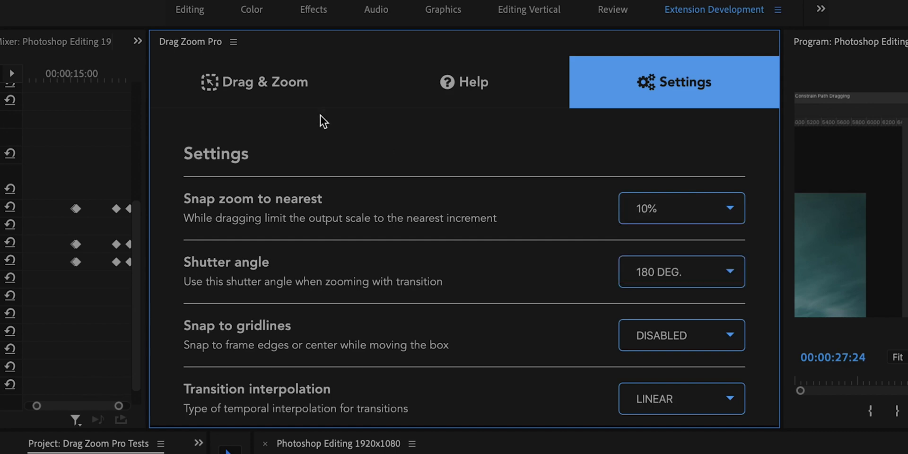
click(282, 90)
drag(444, 252, 589, 333)
Set Snap to gridlines to Enabled in the extension's settings
click(705, 271)
scroll(759, 277, down, 3)
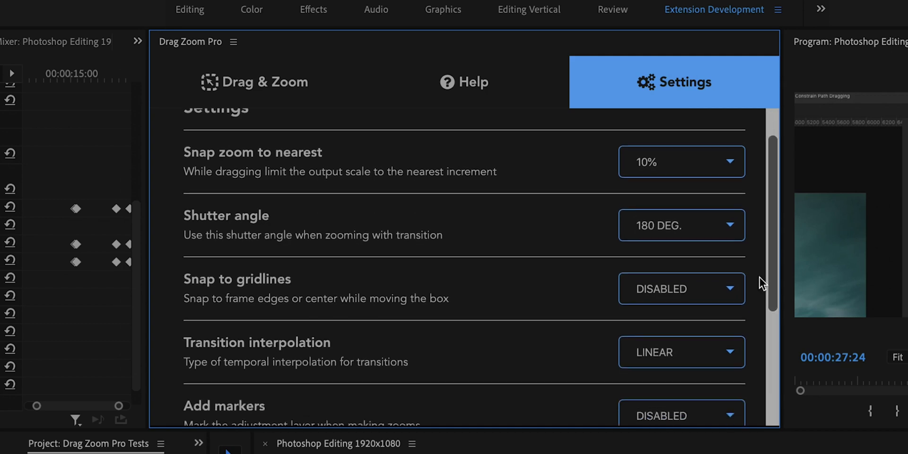
click(665, 286)
click(670, 300)
Draw a trial zoom box of about 290% and move it around the frame to try gridline snapping, without applying it
click(318, 102)
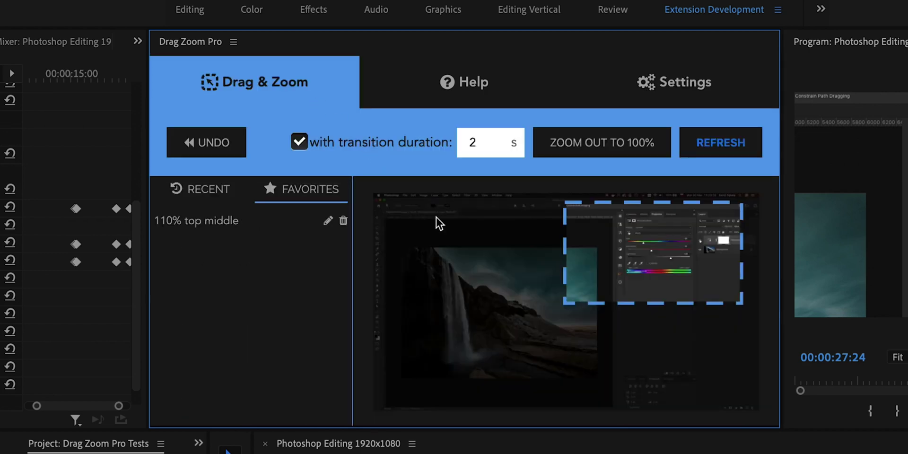
drag(443, 254, 641, 333)
key(space)
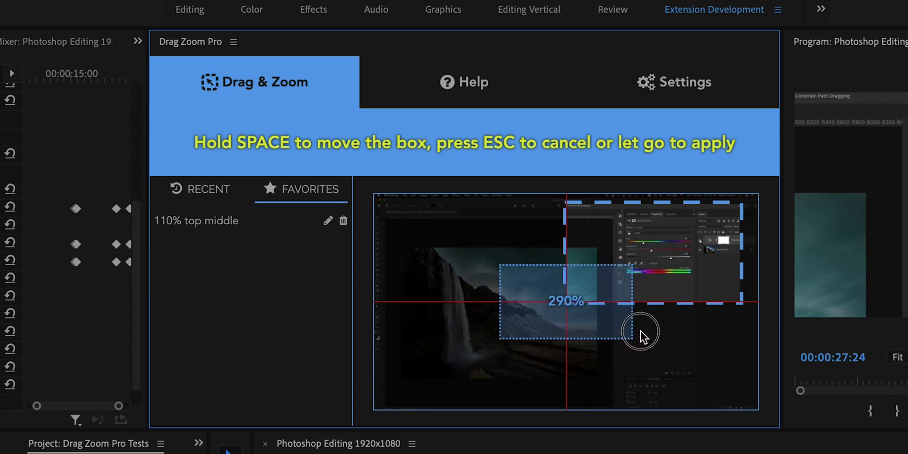
drag(632, 329, 674, 269)
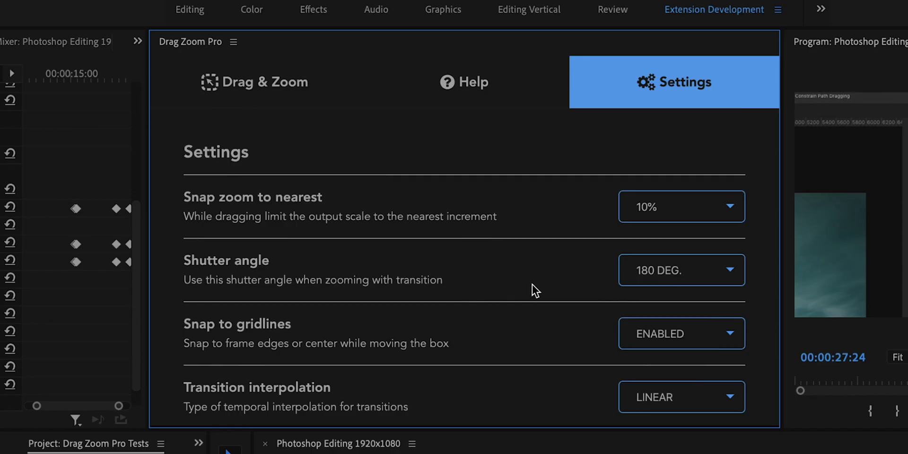
Set the Transition interpolation to Ease In Out
scroll(534, 289, down, 3)
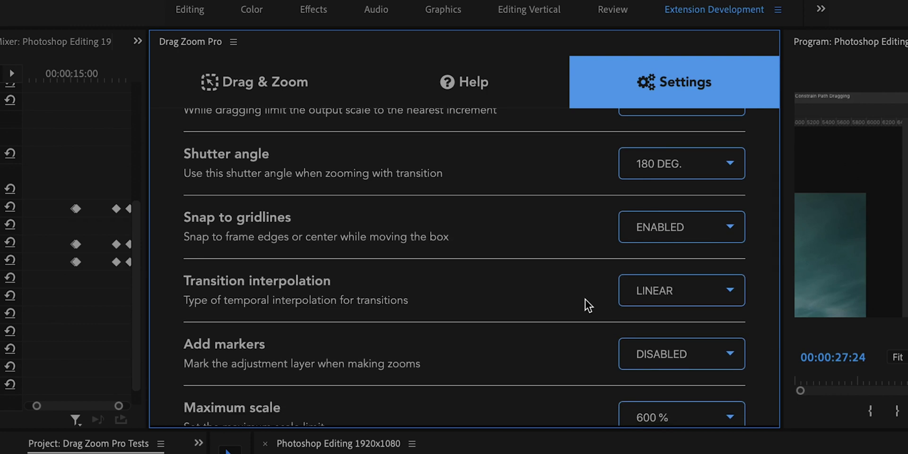
click(664, 301)
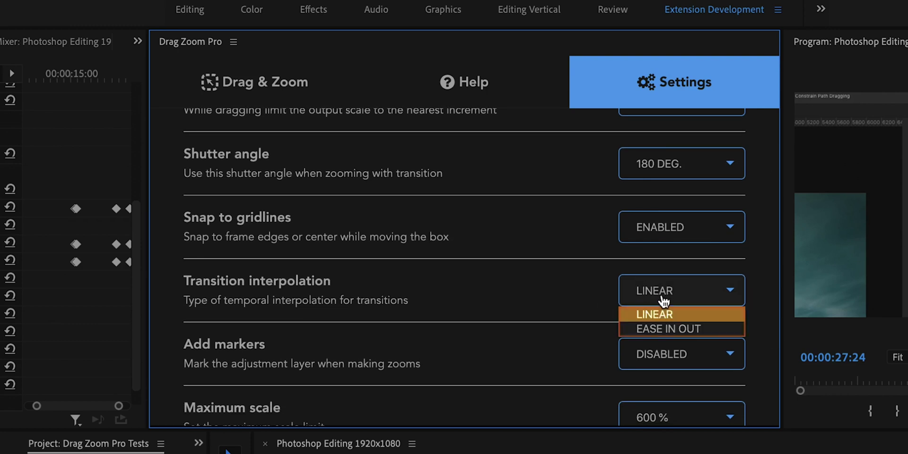
click(676, 329)
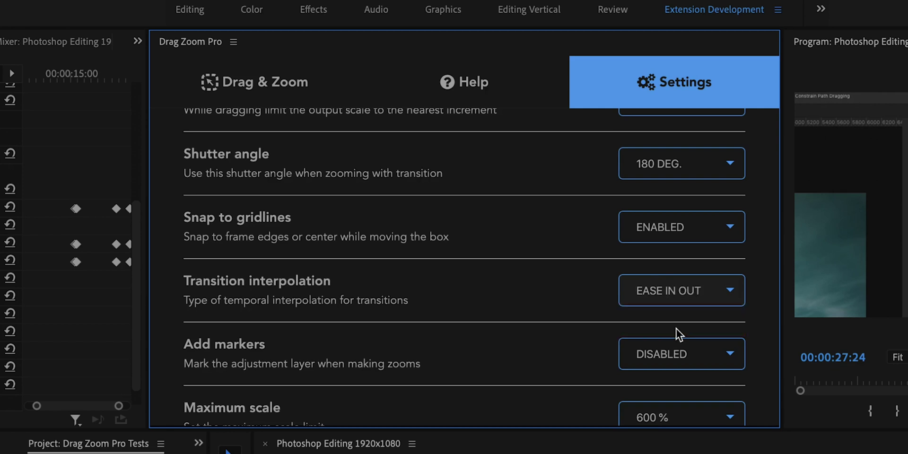